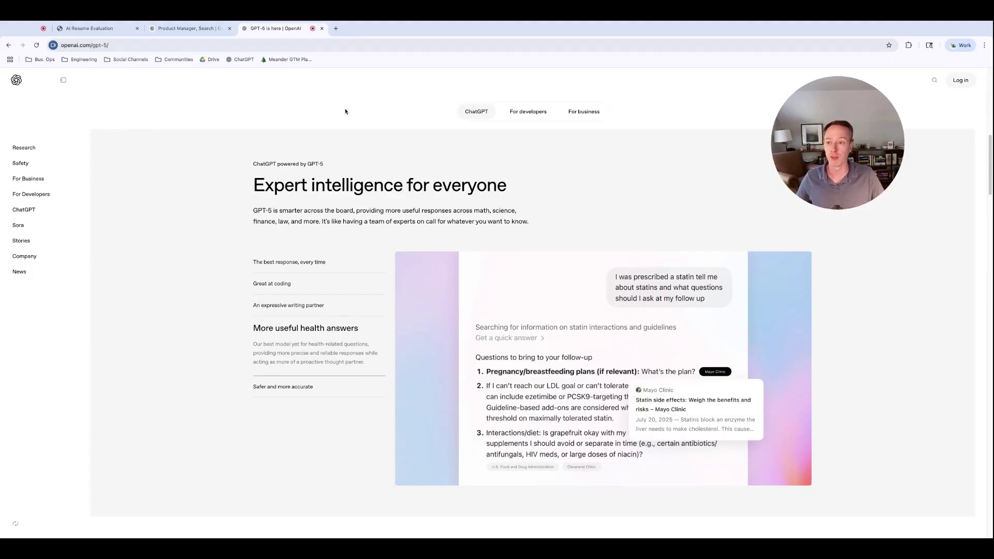
- Switch to the AI Resume Evaluation page and attach the candidate's resume PDF
left_click(86, 33)
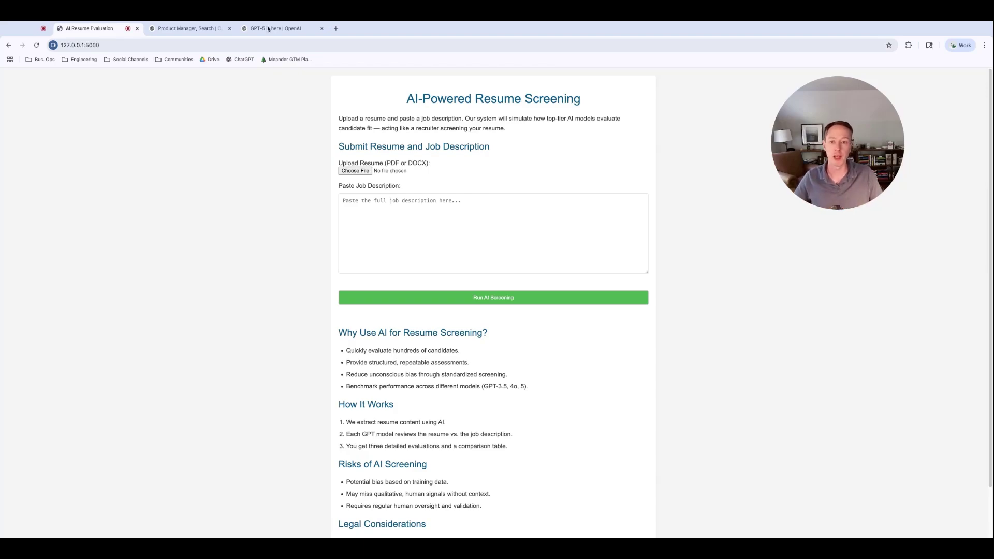
left_click(355, 171)
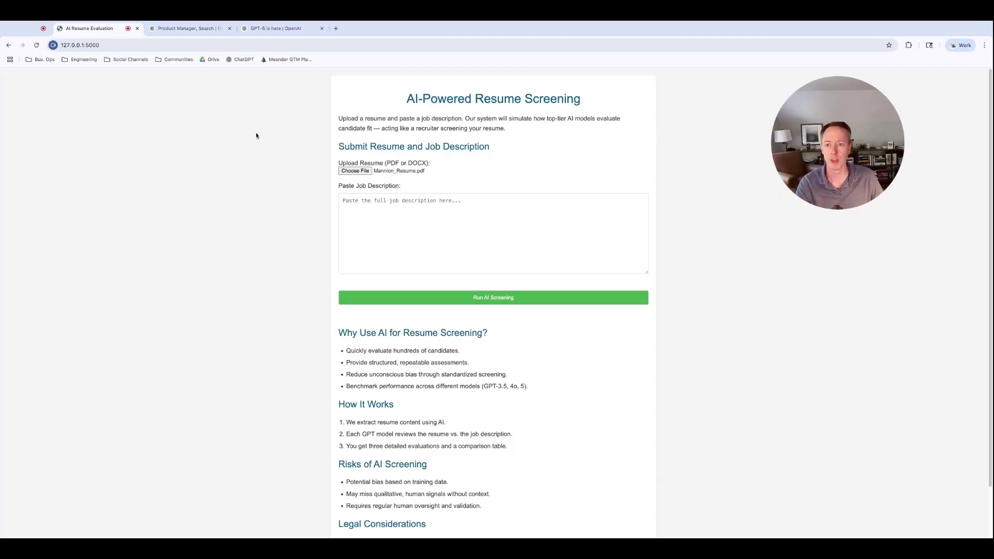
- Copy the full Product Manager, Search posting from OpenAI's careers page into the job description and run the AI screening
left_click(189, 29)
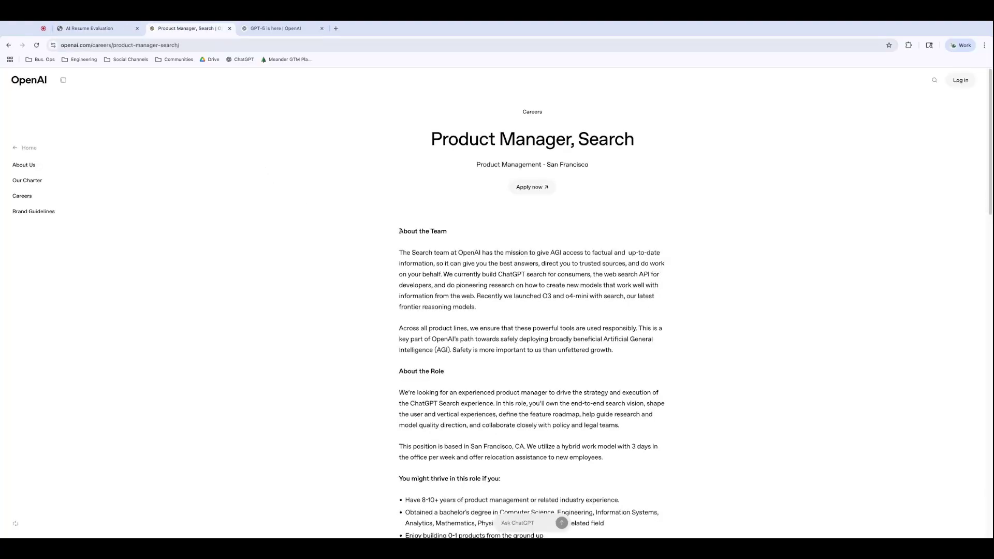
left_click_drag(428, 139, 504, 311)
key("ctrl+shift+Tab")
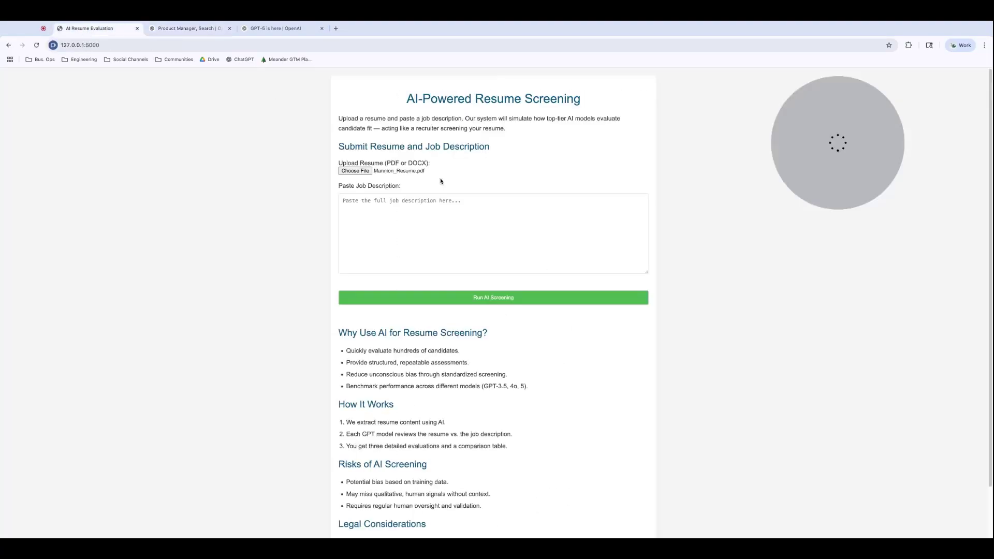
left_click(513, 229)
key("ctrl+v")
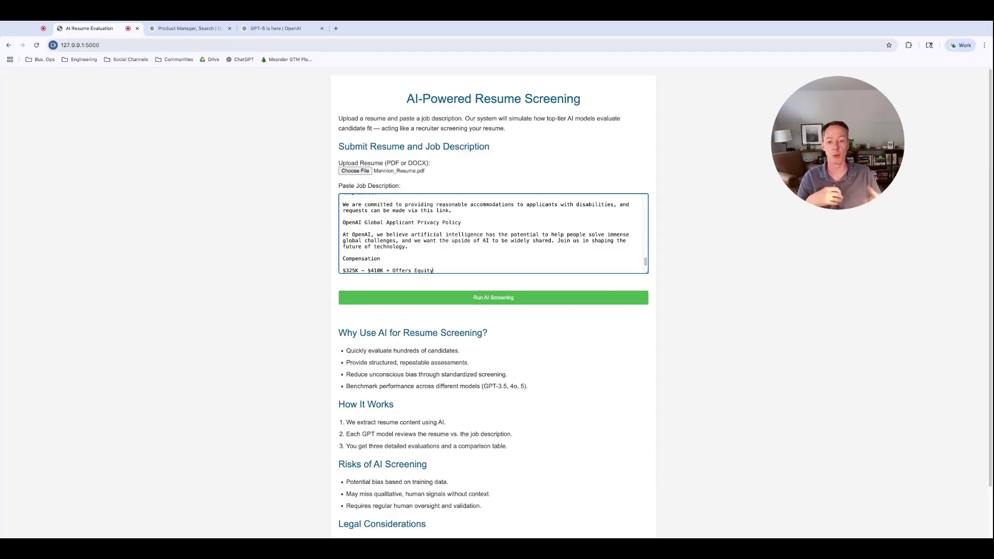
left_click(521, 300)
scroll(563, 402, "down", 2)
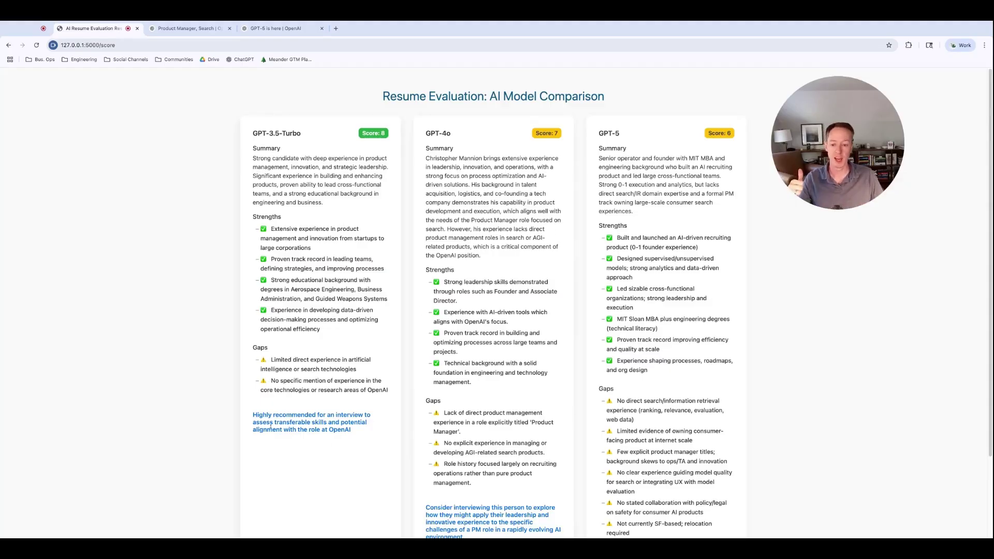
- Review the GPT-3.5-Turbo interview recommendation, followed by the GPT-4o recommendation and its listed gaps
triple_click(254, 415)
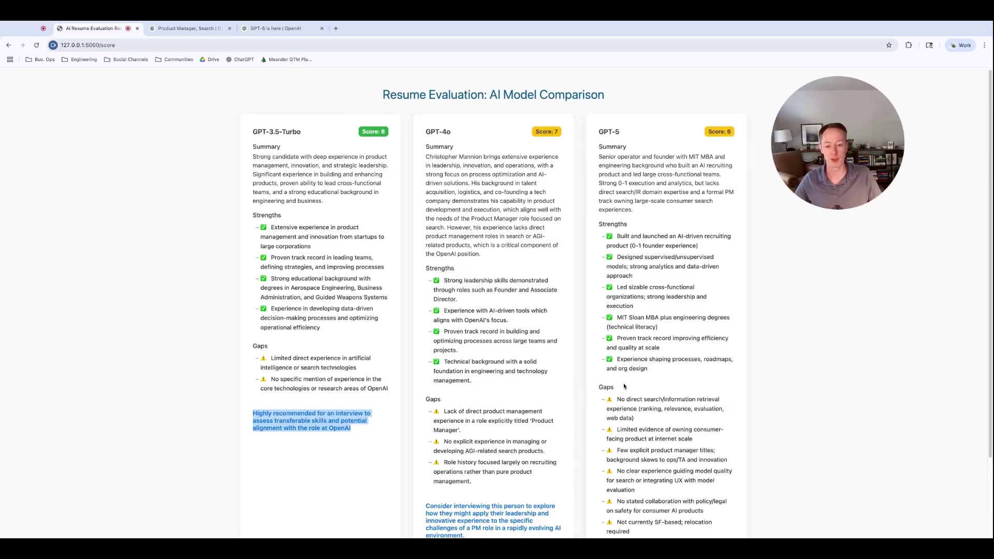
scroll(497, 173, "down", 2)
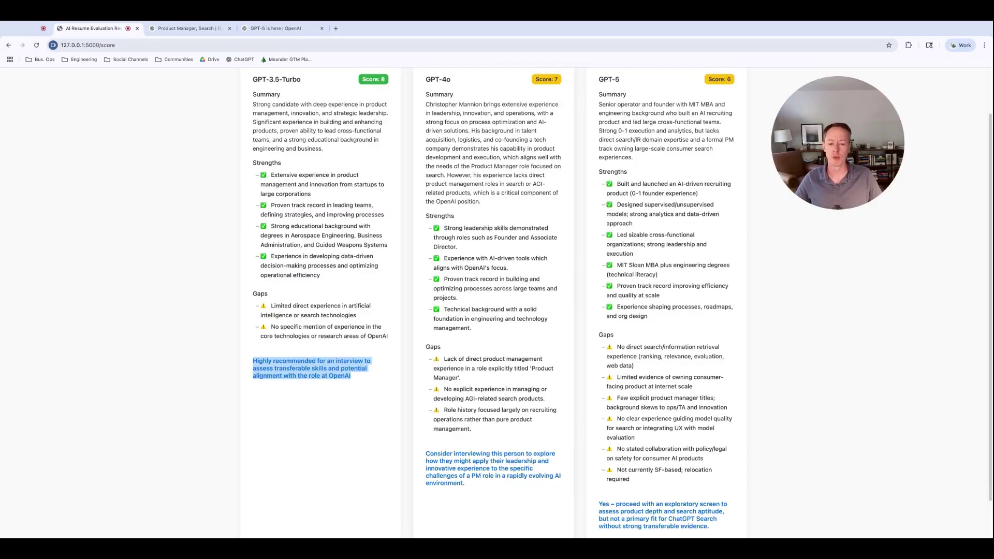
left_click_drag(426, 454, 473, 490)
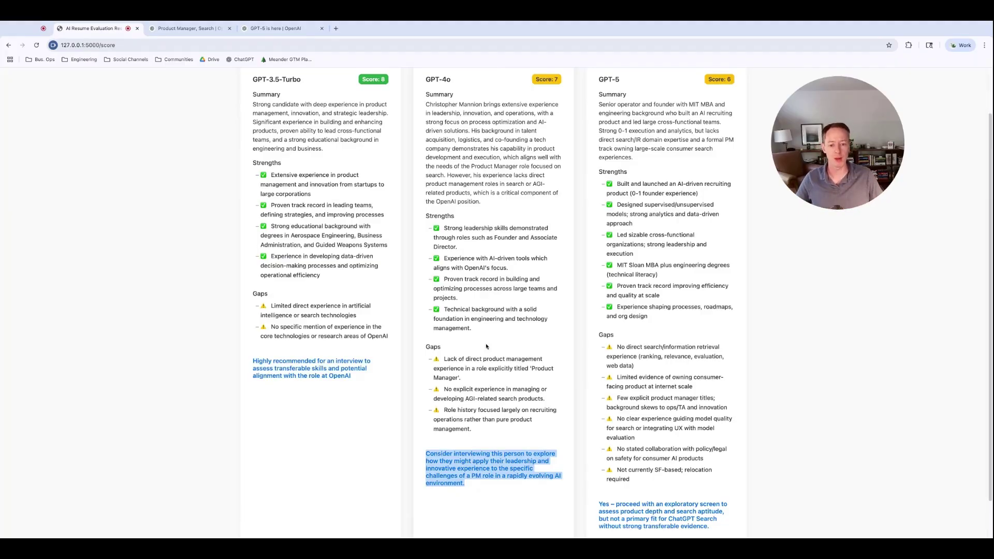
left_click_drag(480, 359, 528, 368)
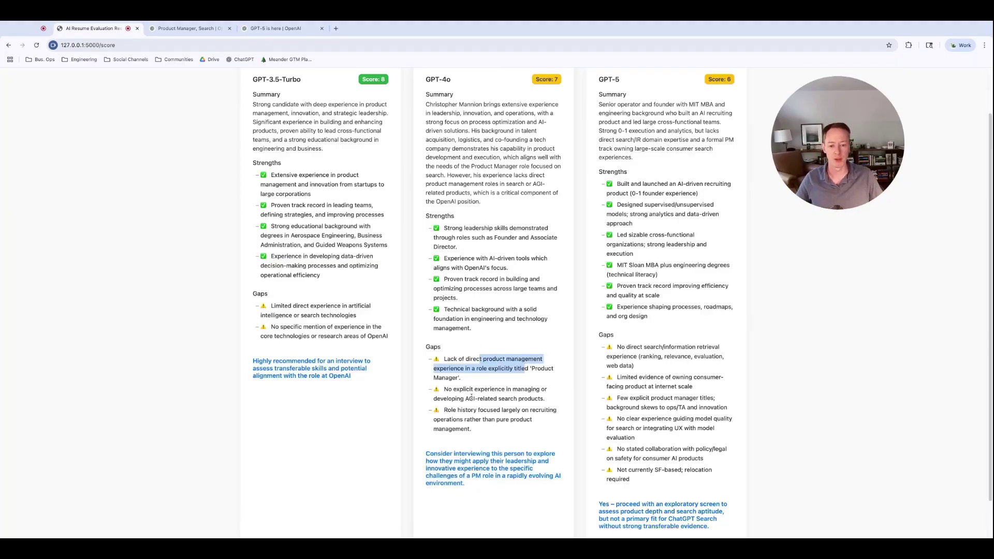
left_click_drag(471, 389, 509, 420)
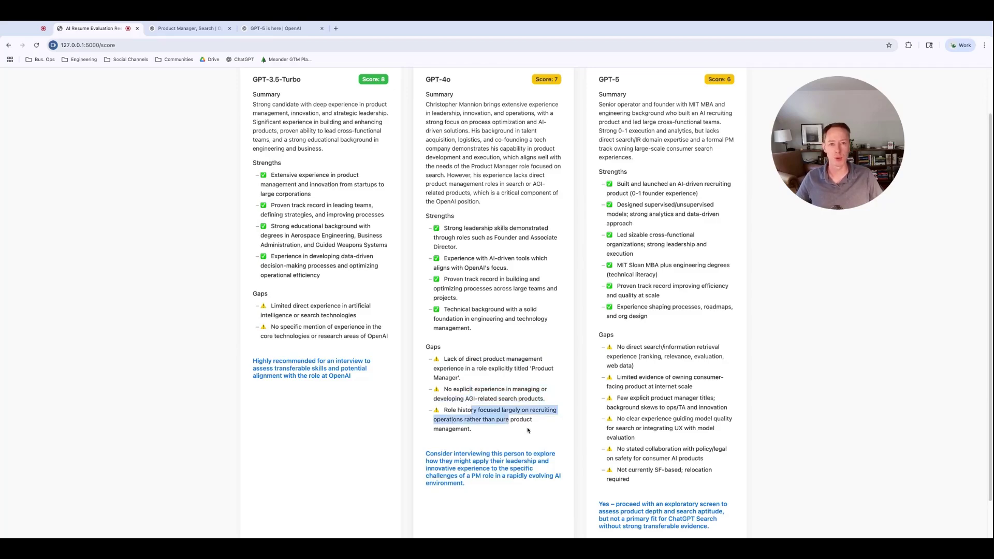
scroll(528, 430, "up", 2)
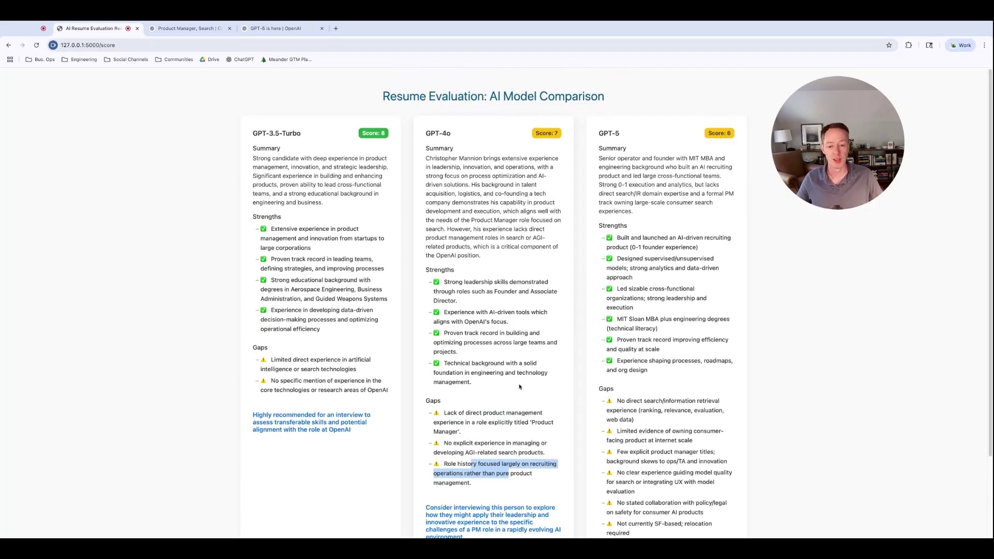
left_click(483, 263)
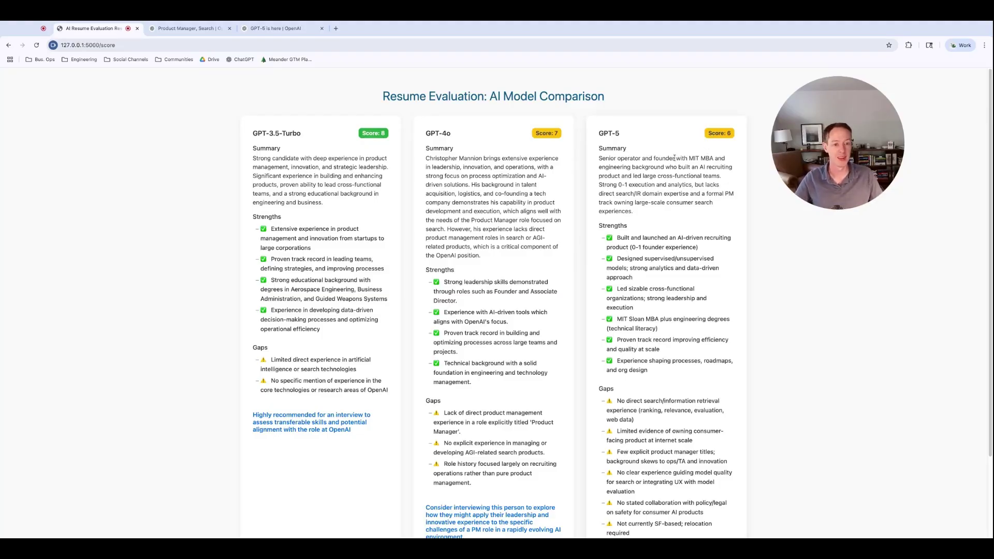
- Examine the GPT-5 evaluation's summary, final recommendation and gaps, including the one about location
left_click_drag(599, 158, 625, 166)
left_click(625, 165)
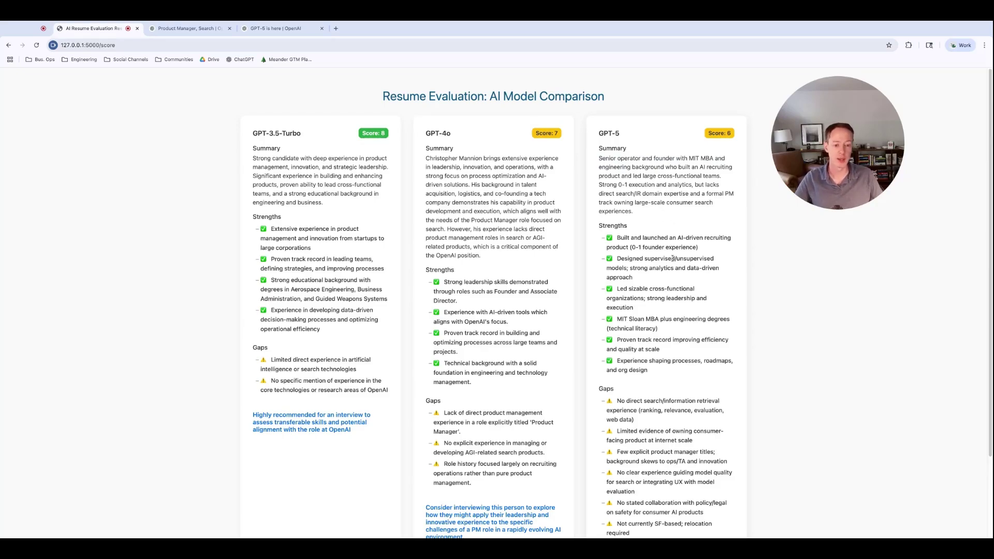
scroll(673, 259, "down", 3)
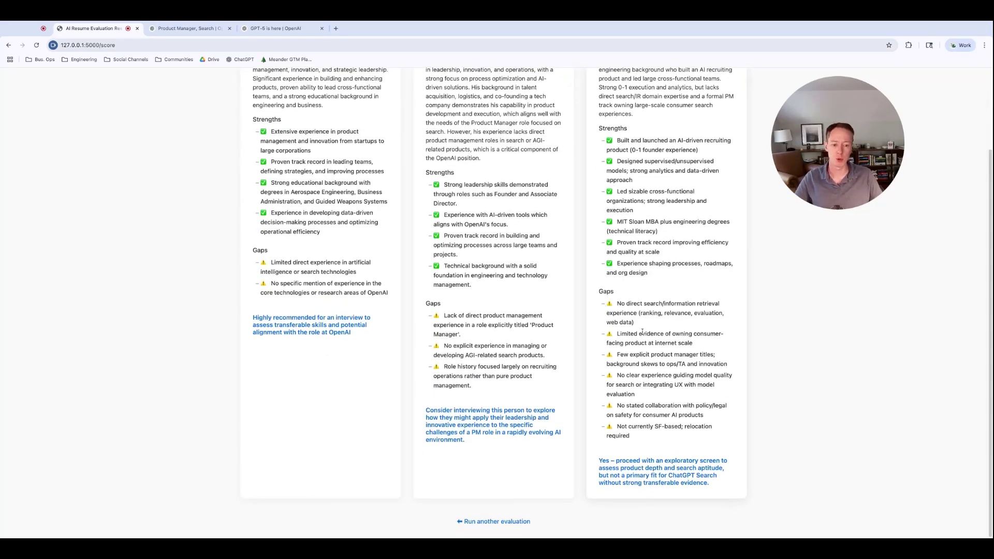
left_click_drag(599, 461, 714, 486)
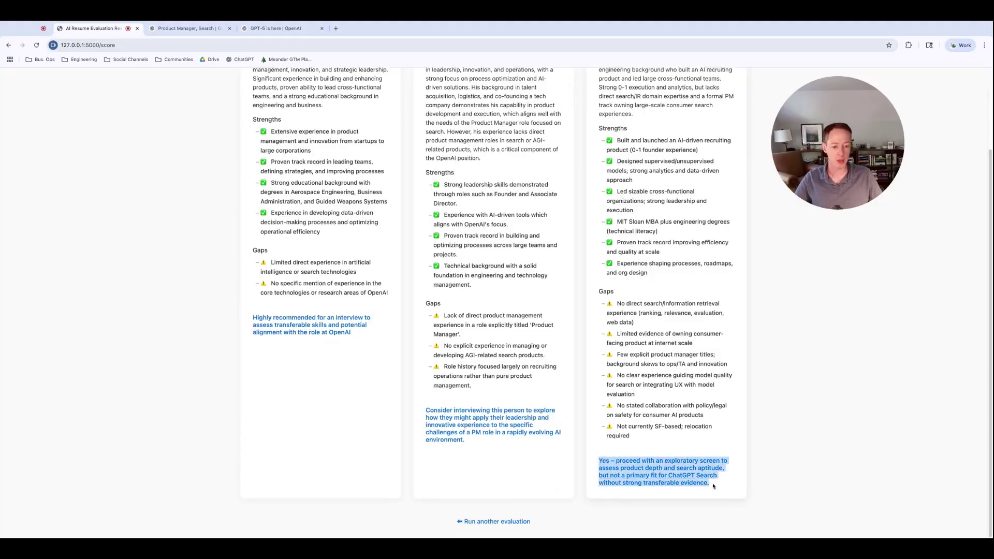
left_click(702, 453)
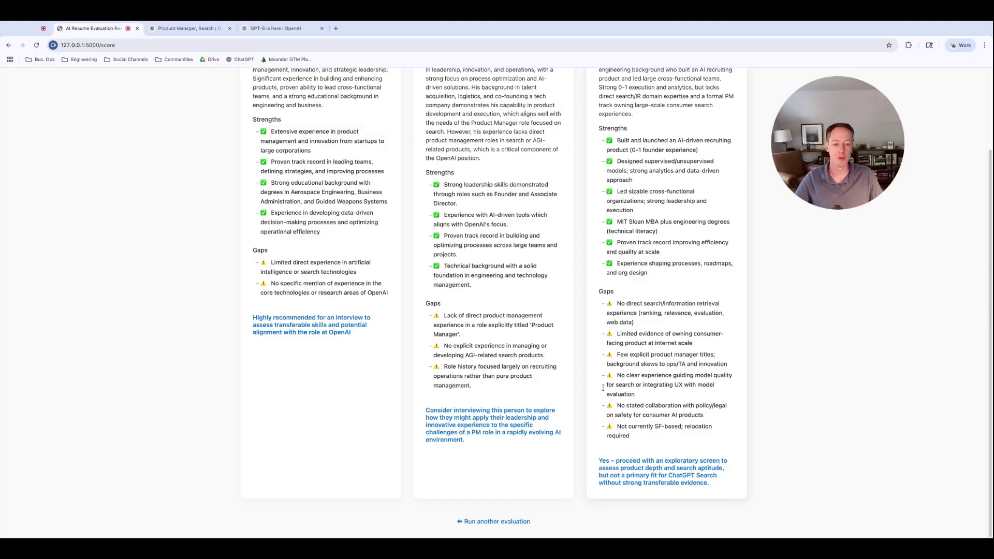
left_click_drag(635, 439, 607, 303)
left_click(632, 427)
left_click_drag(629, 427, 682, 427)
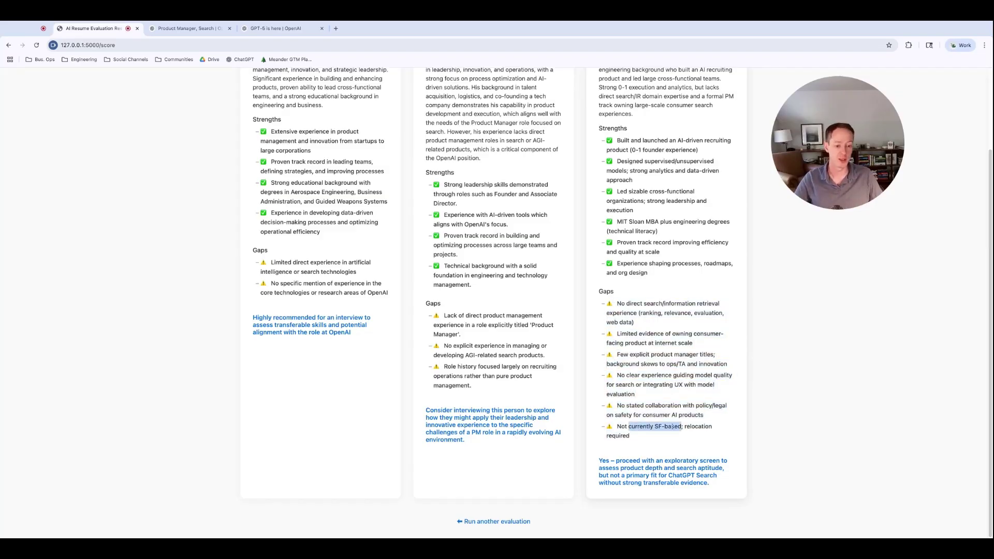
left_click(654, 429)
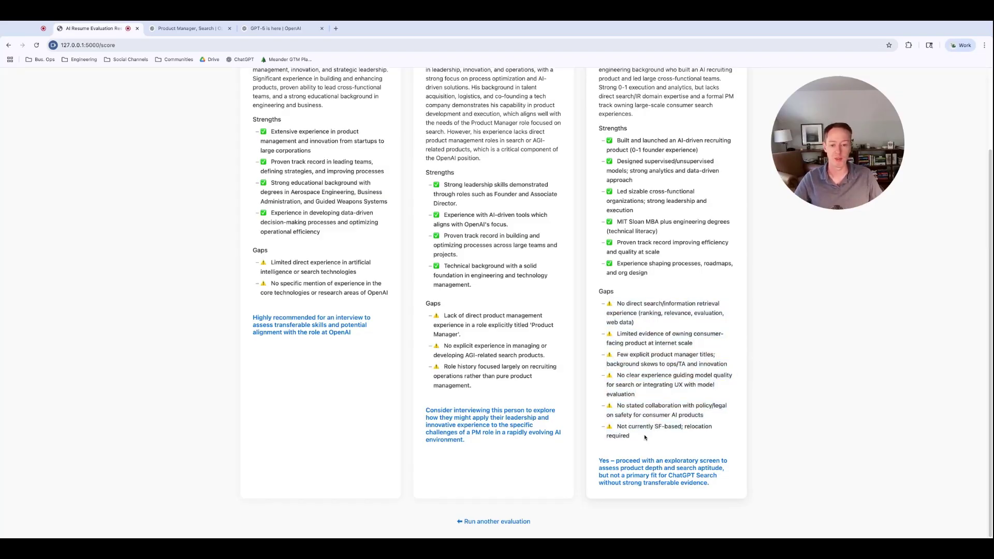
- Compare the gaps, scores and final recommendations across the GPT-3.5-Turbo, GPT-4o and GPT-5 evaluations
left_click_drag(489, 384, 289, 264)
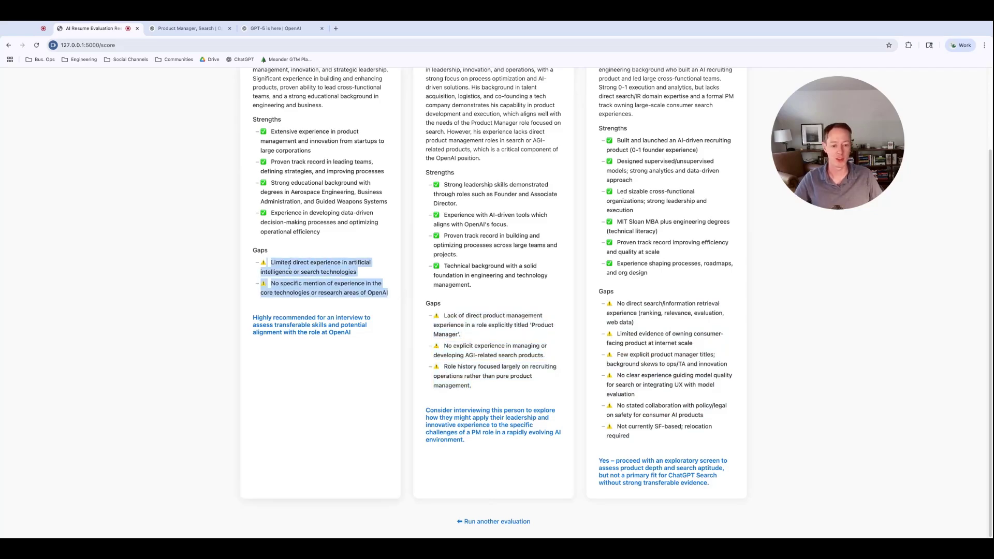
left_click(668, 402)
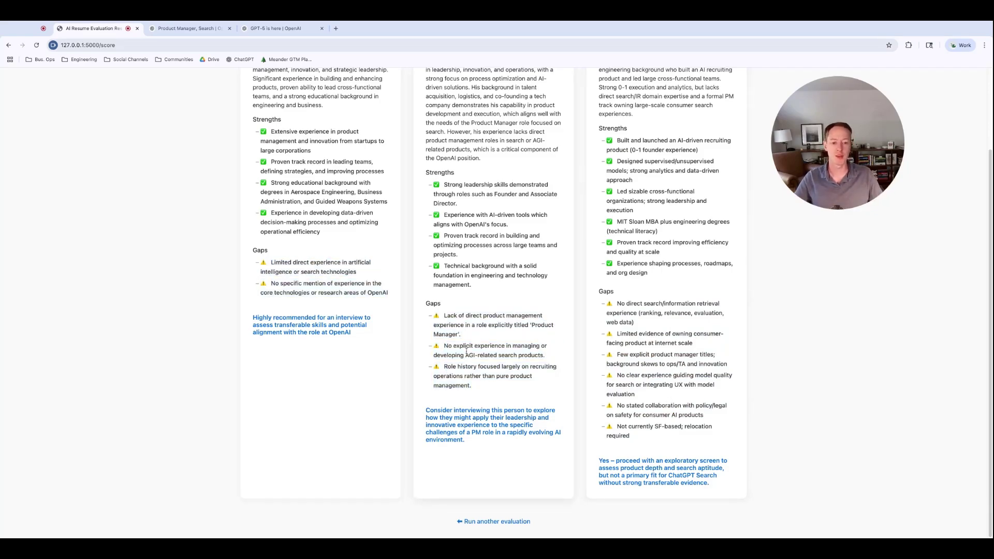
scroll(676, 213, "up", 2)
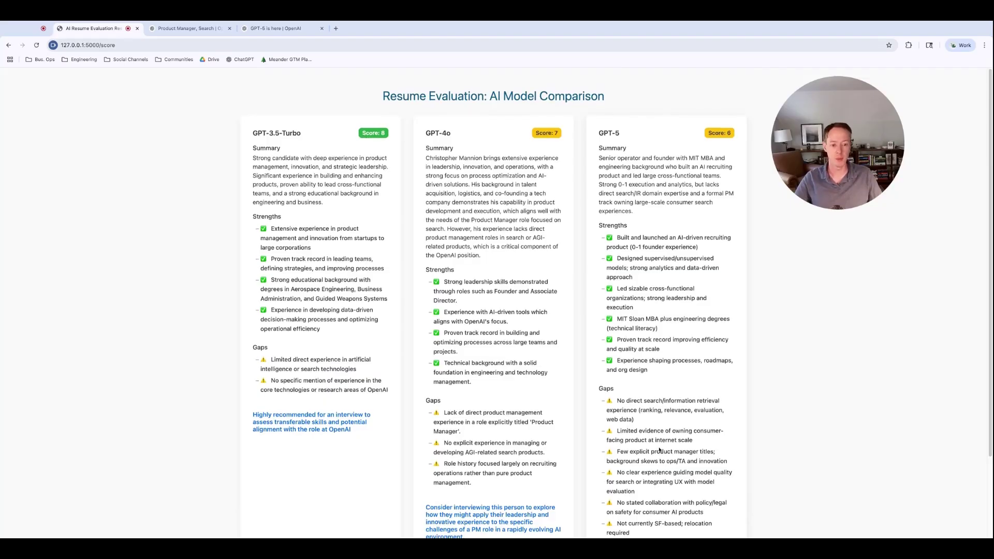
scroll(653, 453, "down", 1)
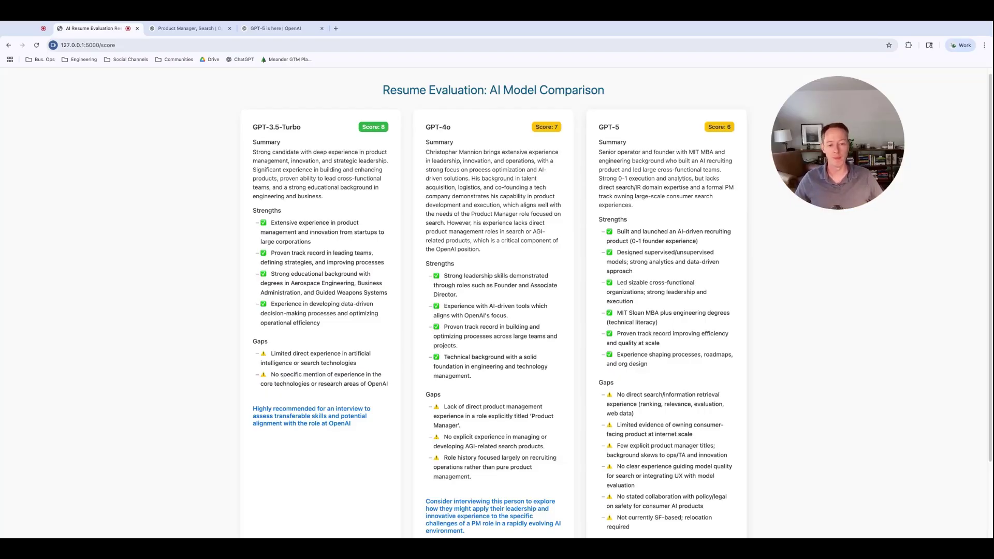
scroll(672, 499, "down", 4)
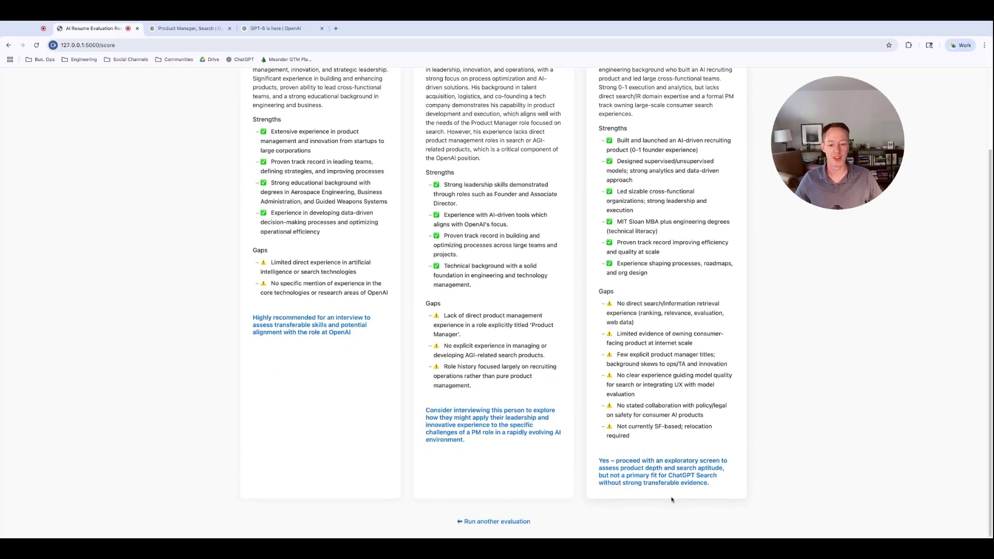
scroll(672, 500, "up", 4)
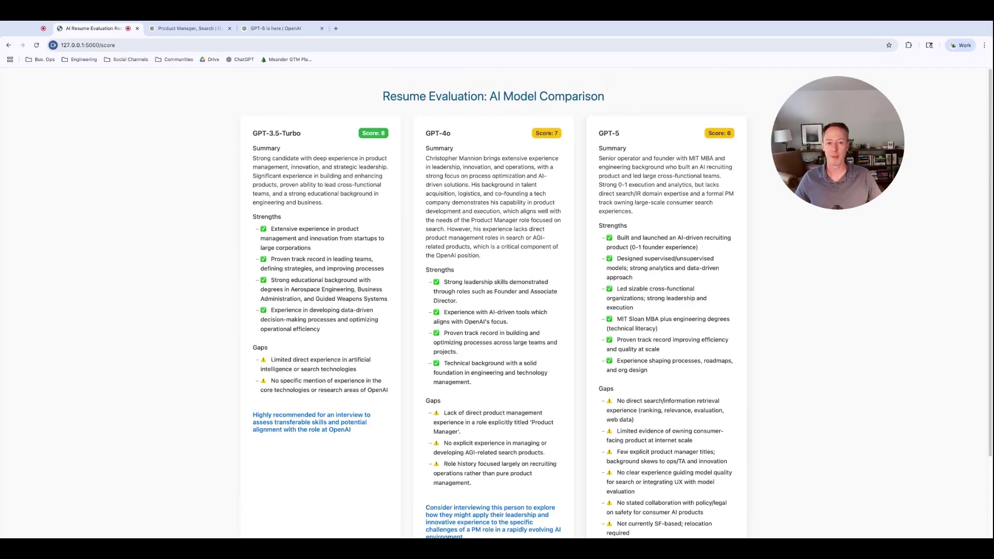